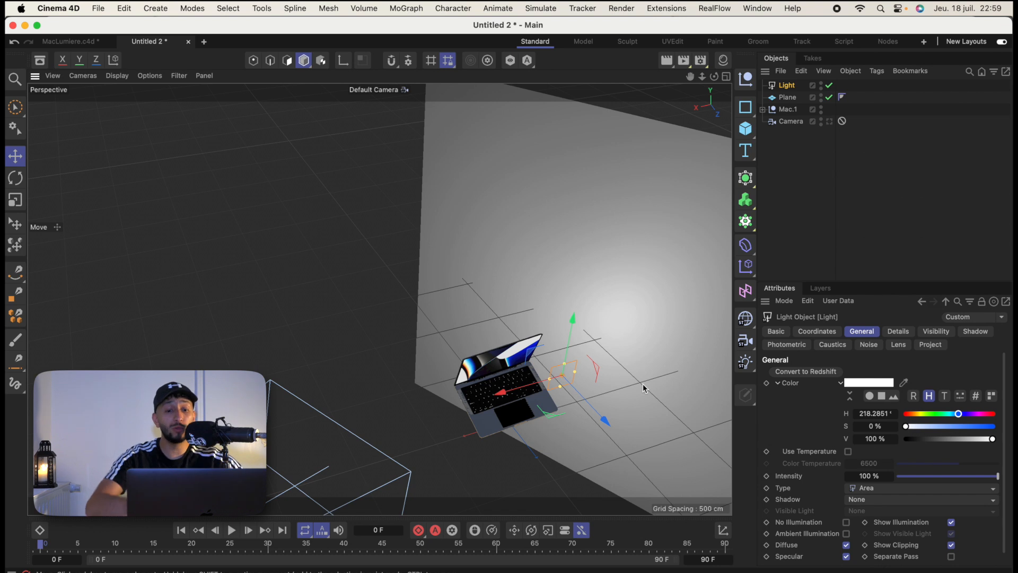
# Raise the light behind the laptop in the scene camera view and set its area shape to Disc
pyautogui.click(829, 121)
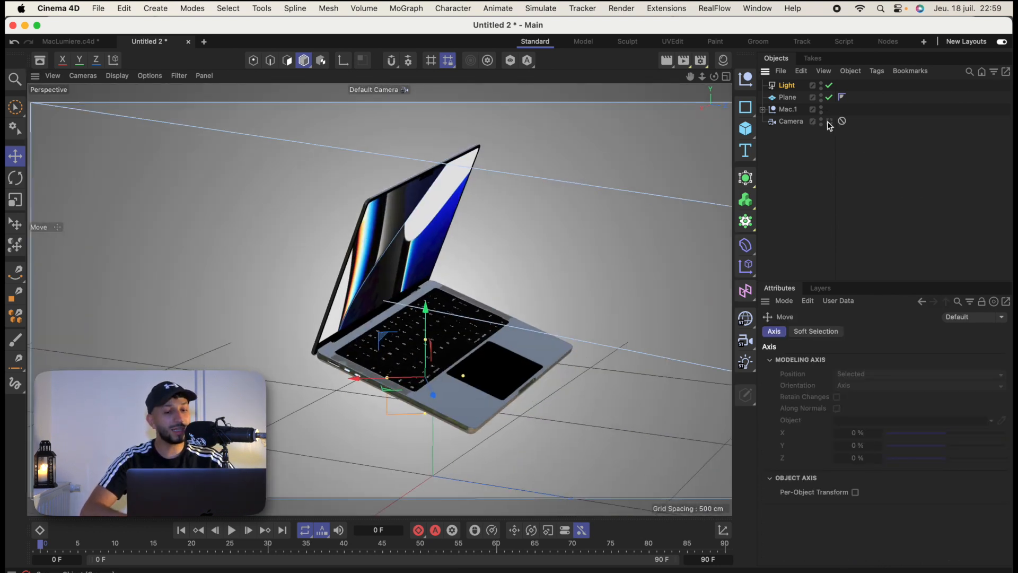
pyautogui.moveTo(433, 319); pyautogui.dragTo(431, 232)
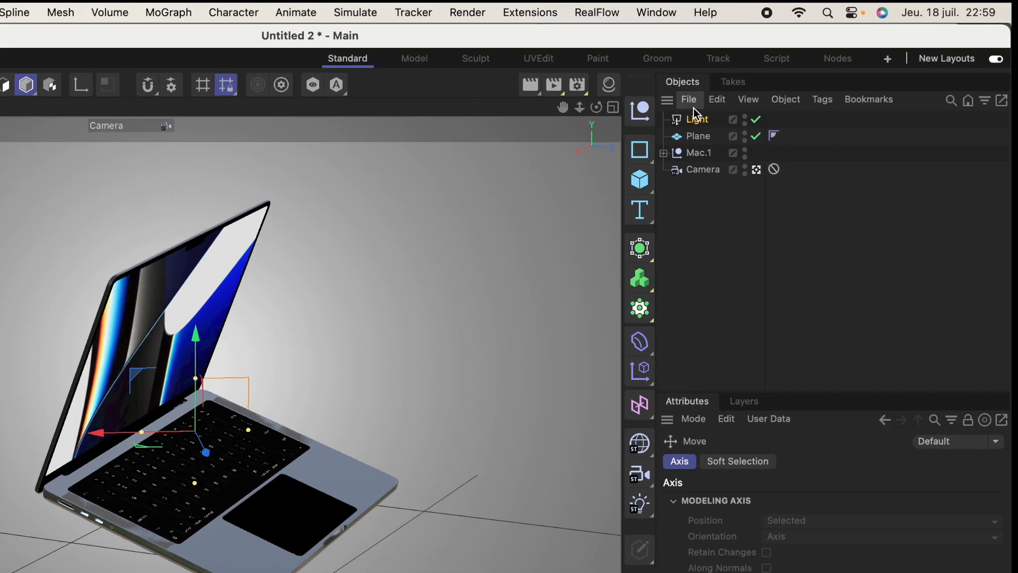
pyautogui.click(785, 85)
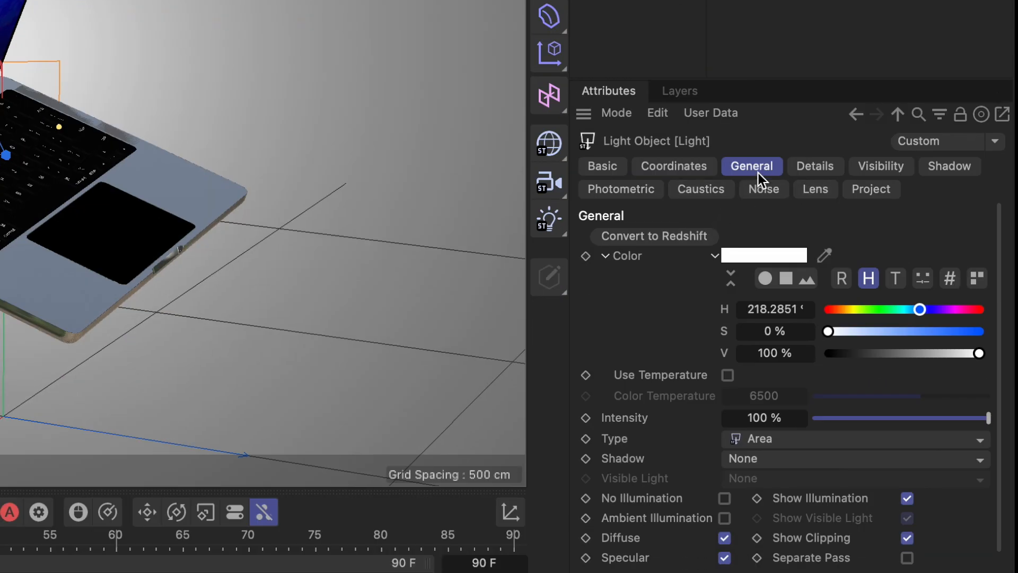
pyautogui.click(825, 165)
pyautogui.click(821, 353)
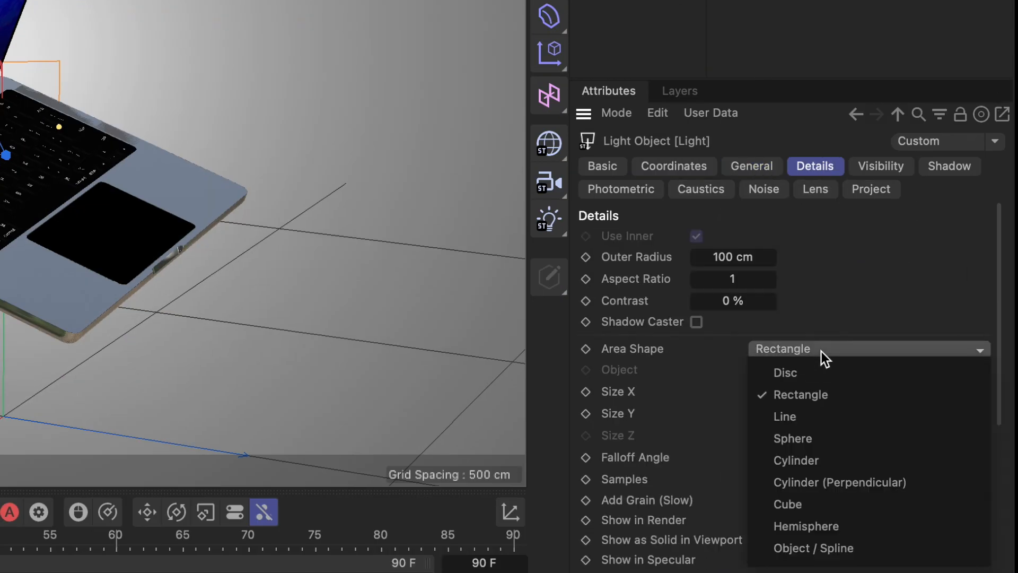
pyautogui.click(803, 374)
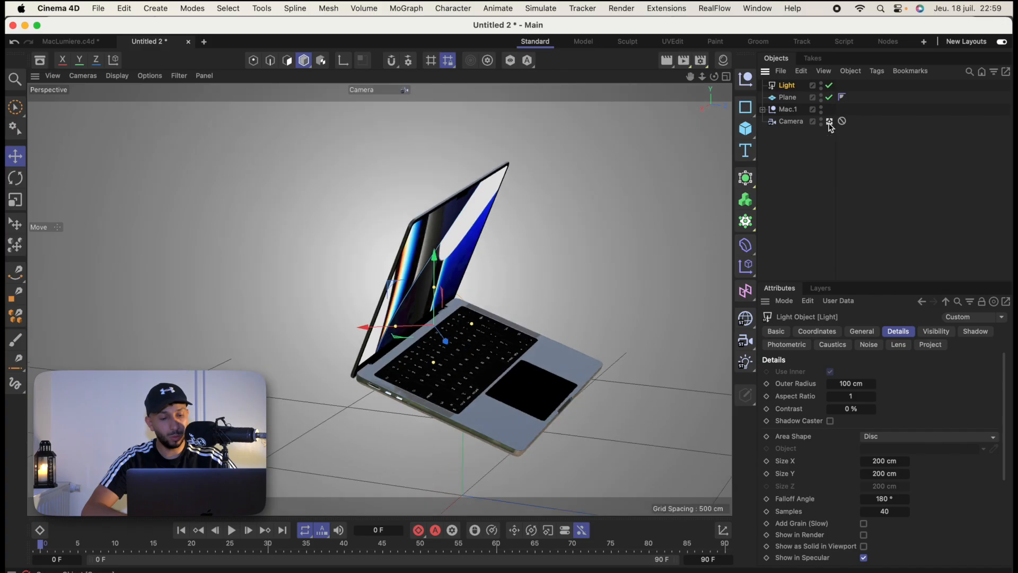
# Adjust the disc light's distance from the backdrop plane and return to the scene camera view
pyautogui.click(829, 121)
pyautogui.keyDown('alt'); pyautogui.moveTo(585, 337); pyautogui.dragTo(643, 348); pyautogui.keyUp('alt')
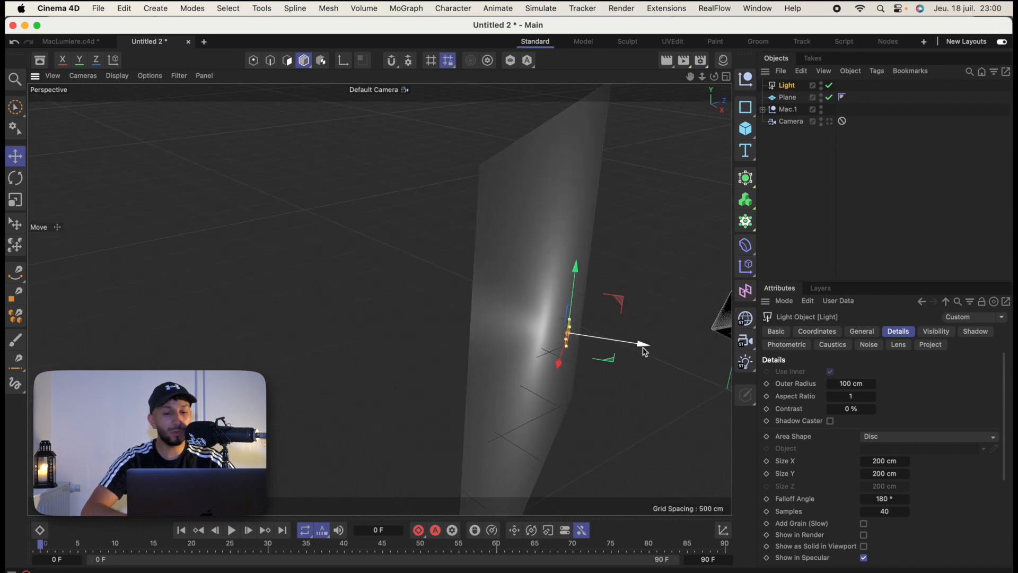
pyautogui.click(829, 121)
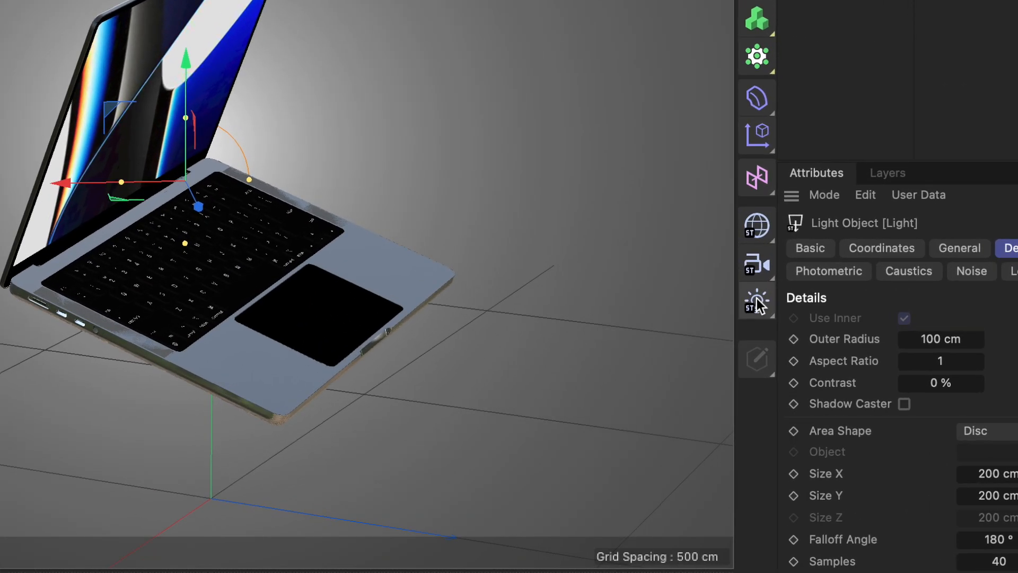
# Add a second light aimed at the laptop, with Mac.1 as its target object
pyautogui.moveTo(757, 292); pyautogui.dragTo(856, 421)
pyautogui.moveTo(866, 361); pyautogui.dragTo(863, 368)
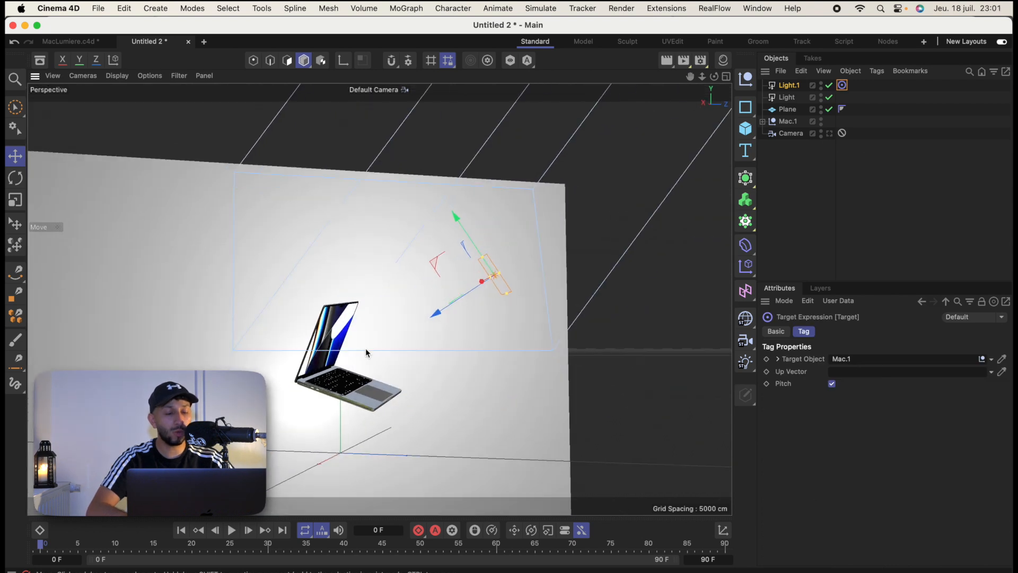
pyautogui.keyDown('alt'); pyautogui.moveTo(416, 370); pyautogui.dragTo(396, 381); pyautogui.keyUp('alt')
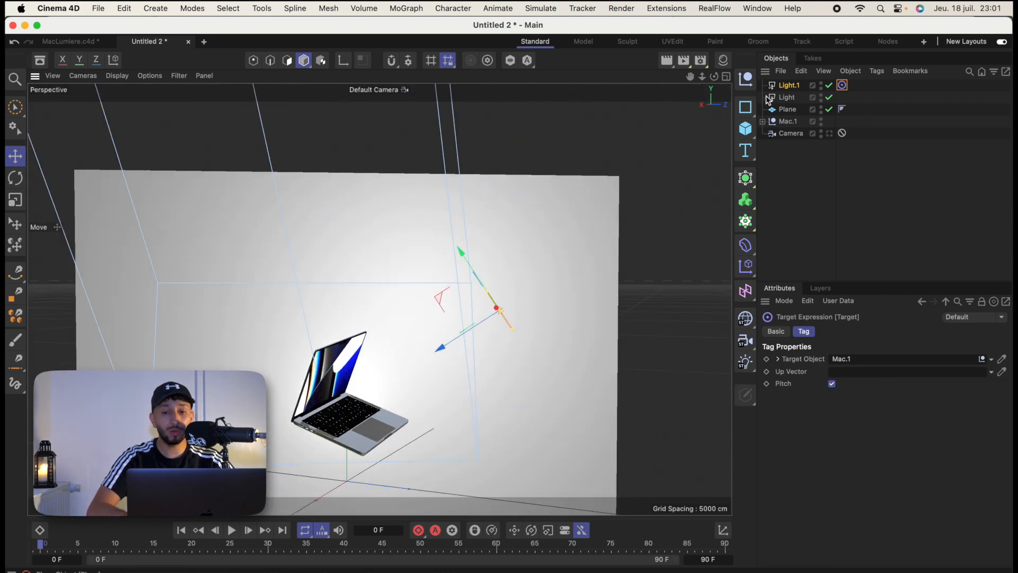
# Enable Use Temperature for Light.1 and set its color temperature to 6638
pyautogui.click(788, 85)
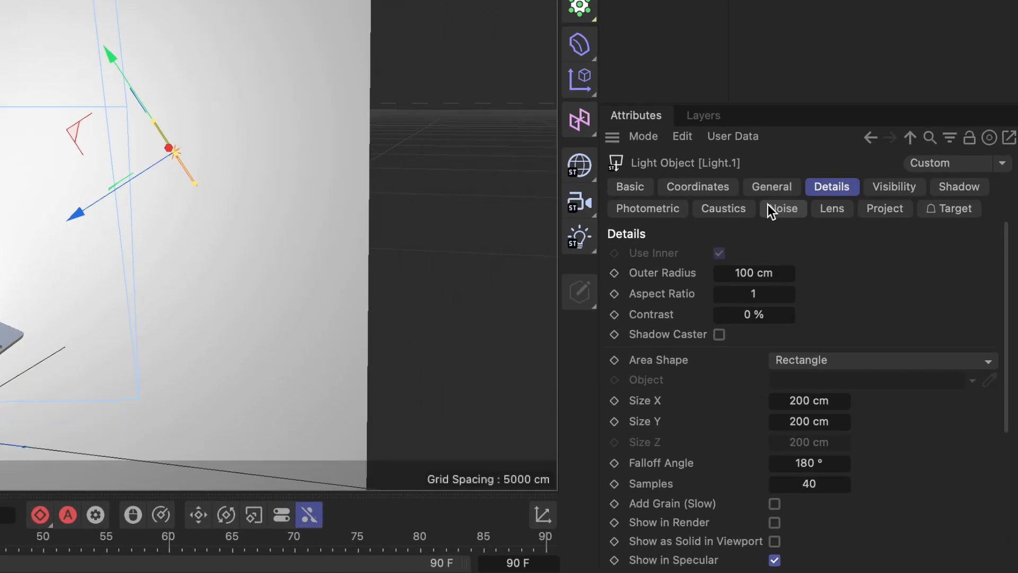
pyautogui.click(772, 188)
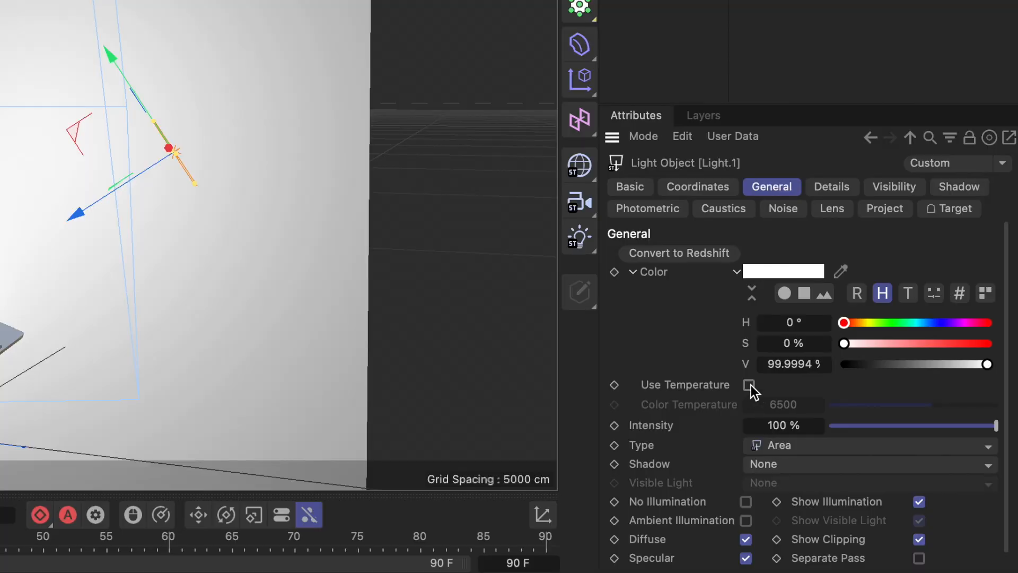
pyautogui.click(749, 386)
pyautogui.click(793, 406)
pyautogui.write('663')
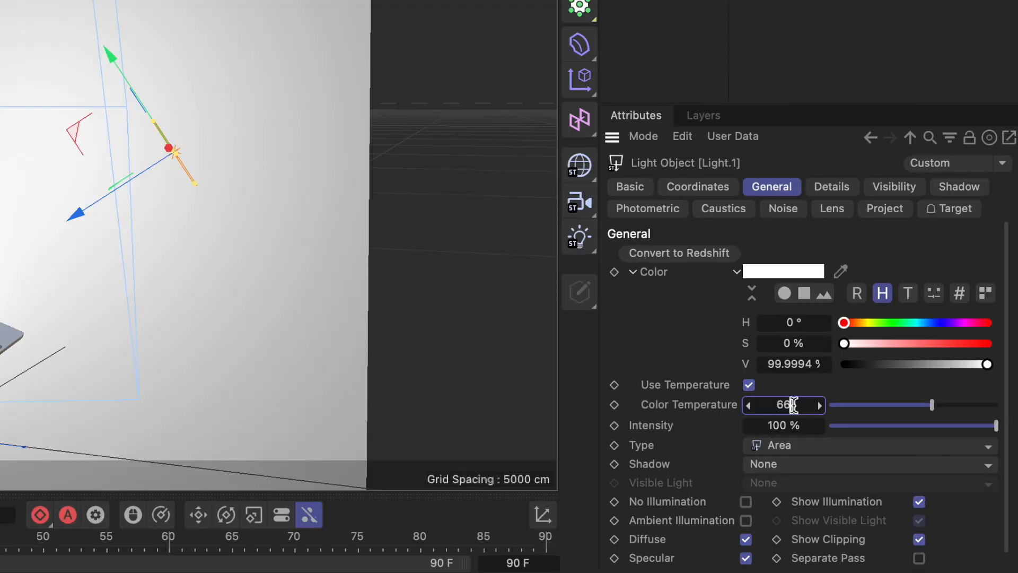
pyautogui.press('Return')
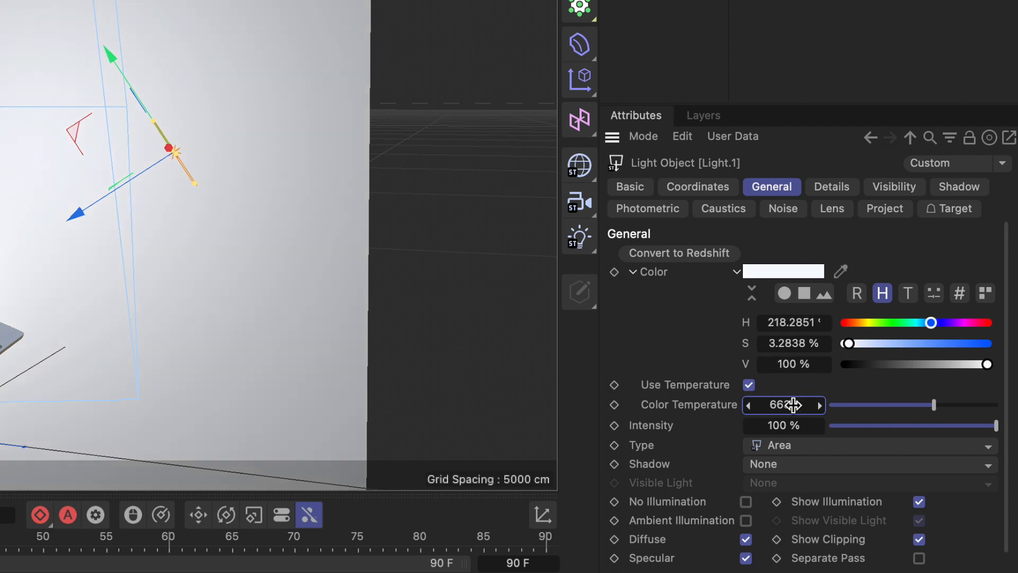
# Set Light.1's falloff to Inverse Square (Physically Accurate) and enlarge its decay radius to about 767 cm so it reaches the laptop
pyautogui.click(841, 189)
pyautogui.scroll(-5, 835, 290)
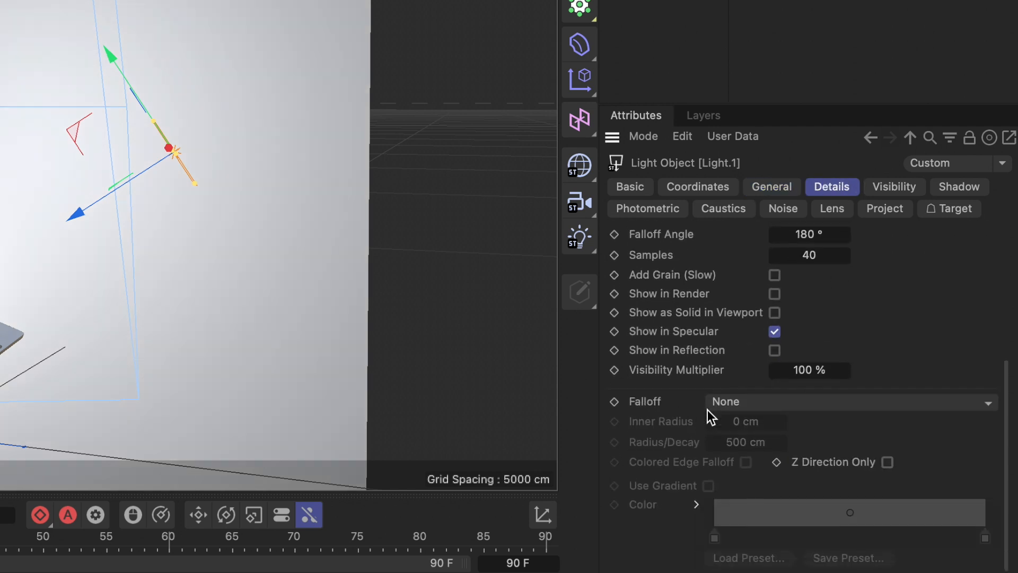
pyautogui.click(709, 407)
pyautogui.click(819, 446)
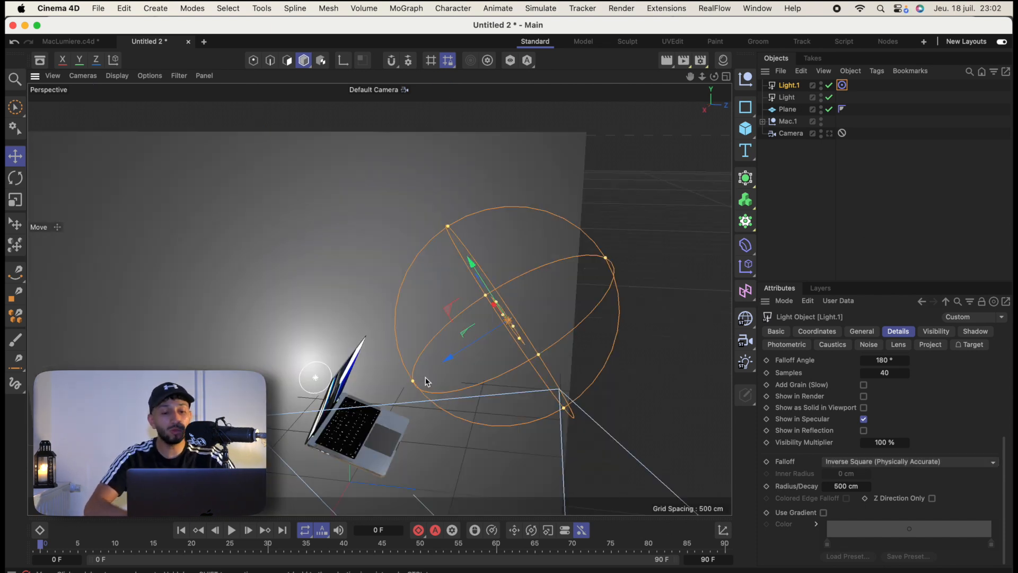
pyautogui.moveTo(413, 382); pyautogui.dragTo(371, 409)
pyautogui.click(830, 133)
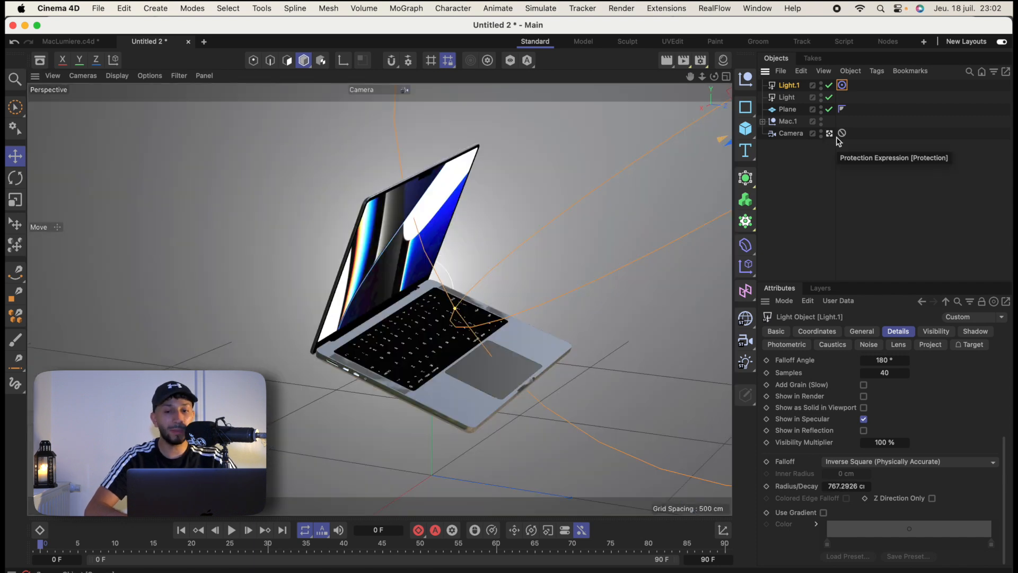
pyautogui.click(800, 179)
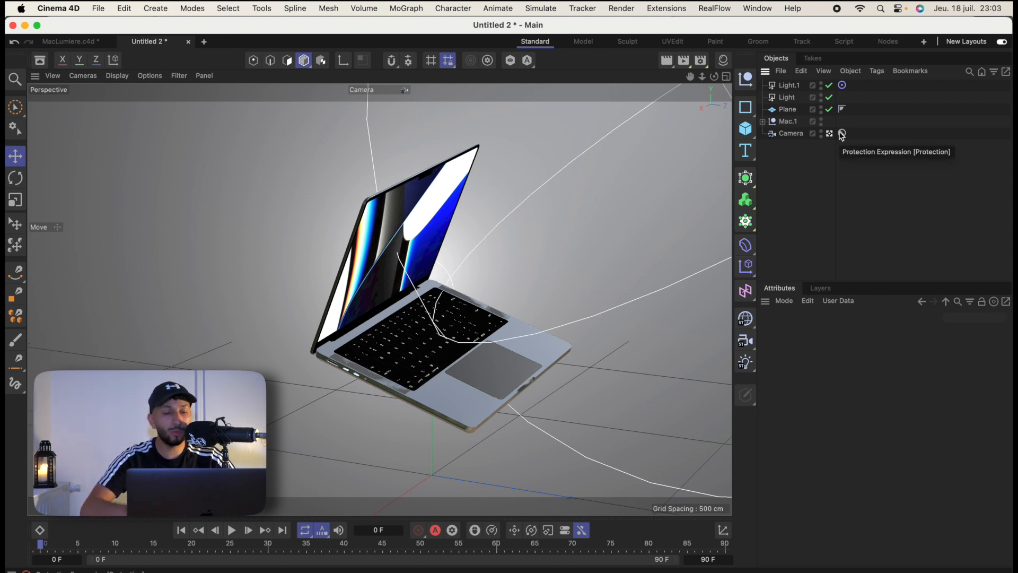
# Duplicate Light.1 and move the copy to the other side of the laptop
pyautogui.click(789, 85)
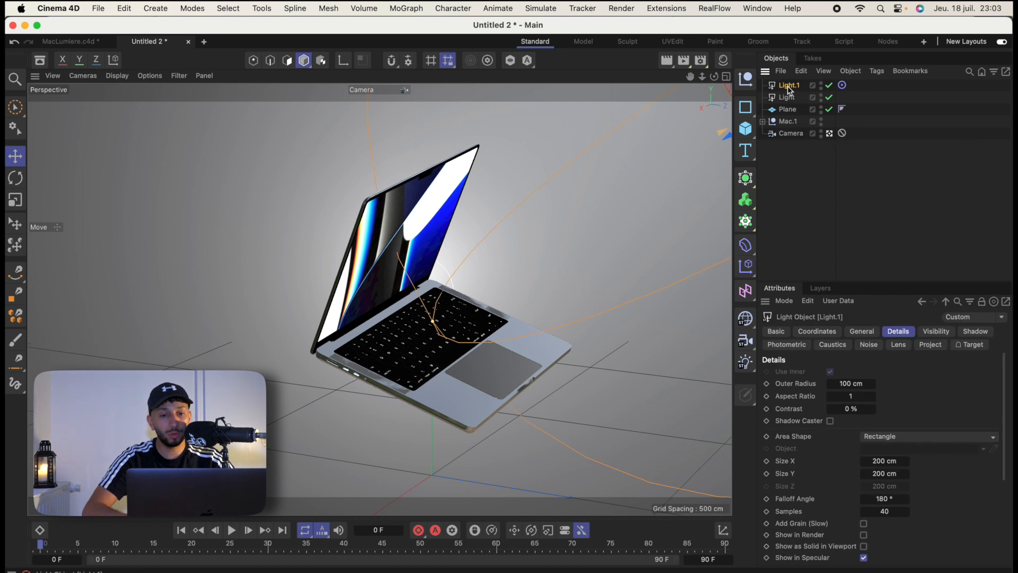
pyautogui.click(830, 134)
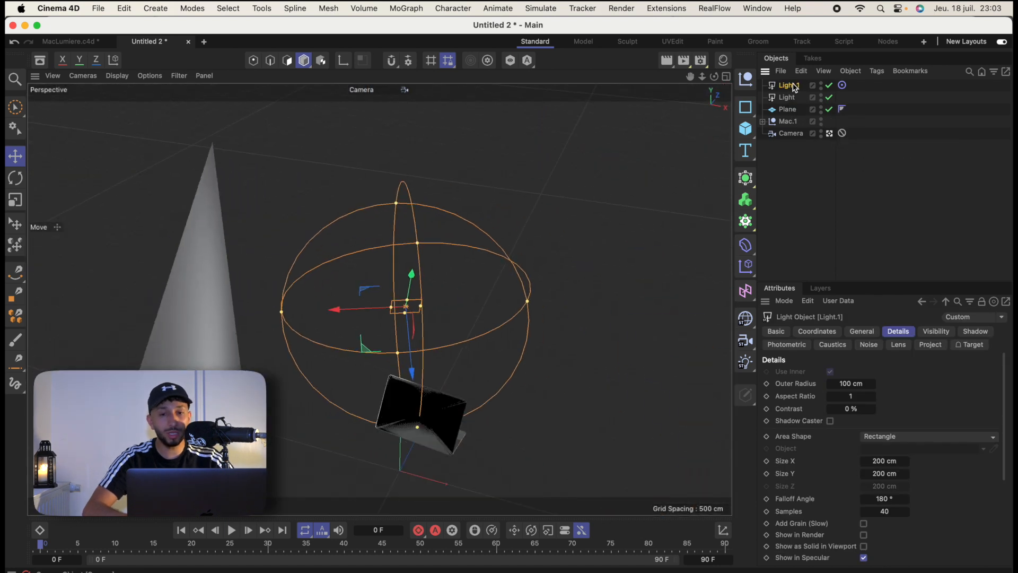
pyautogui.press('super+c')
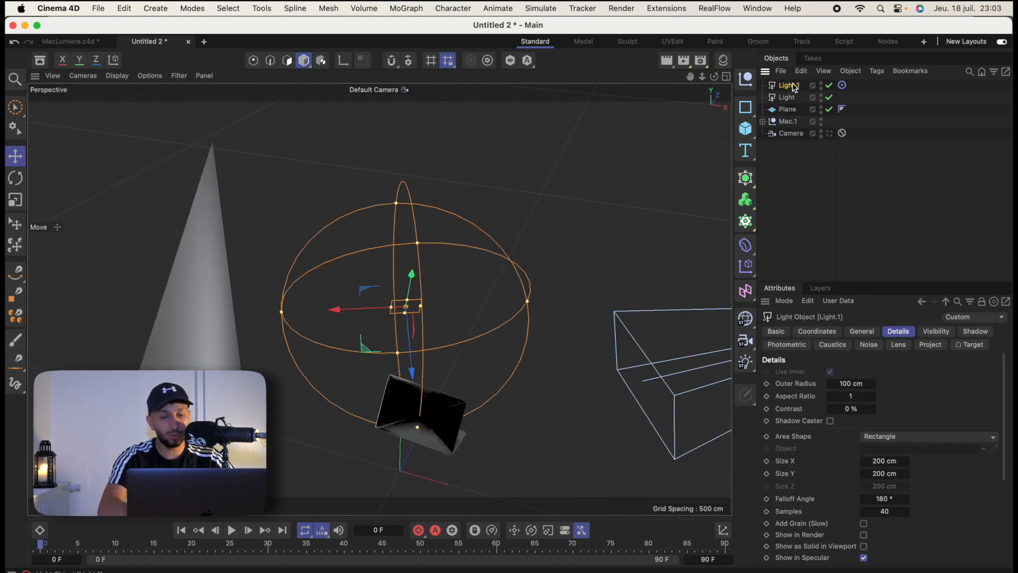
pyautogui.press('super+v')
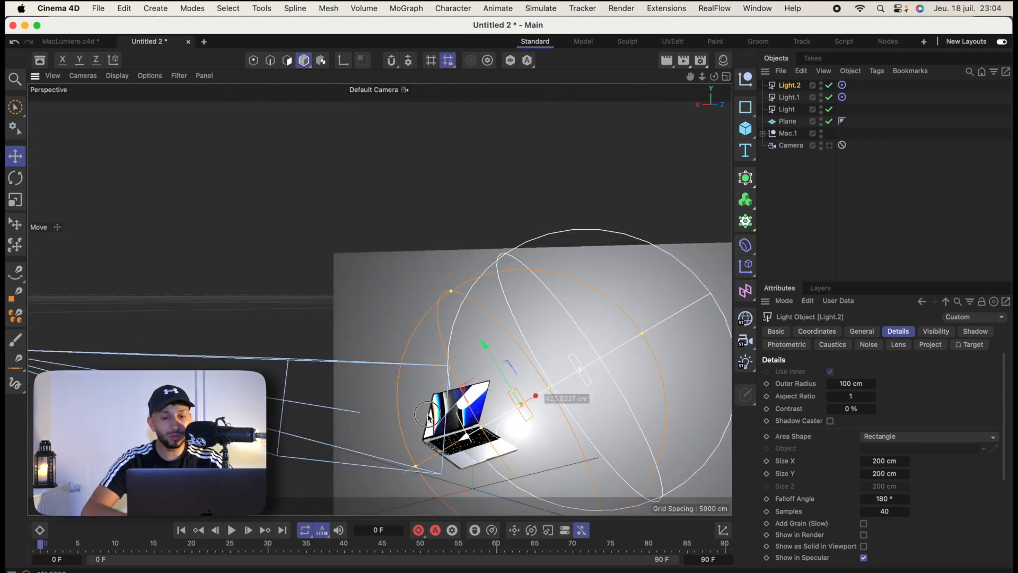
pyautogui.moveTo(425, 403); pyautogui.dragTo(301, 264)
pyautogui.keyDown('alt'); pyautogui.moveTo(453, 419); pyautogui.dragTo(498, 432); pyautogui.keyUp('alt')
pyautogui.moveTo(389, 352); pyautogui.dragTo(386, 357)
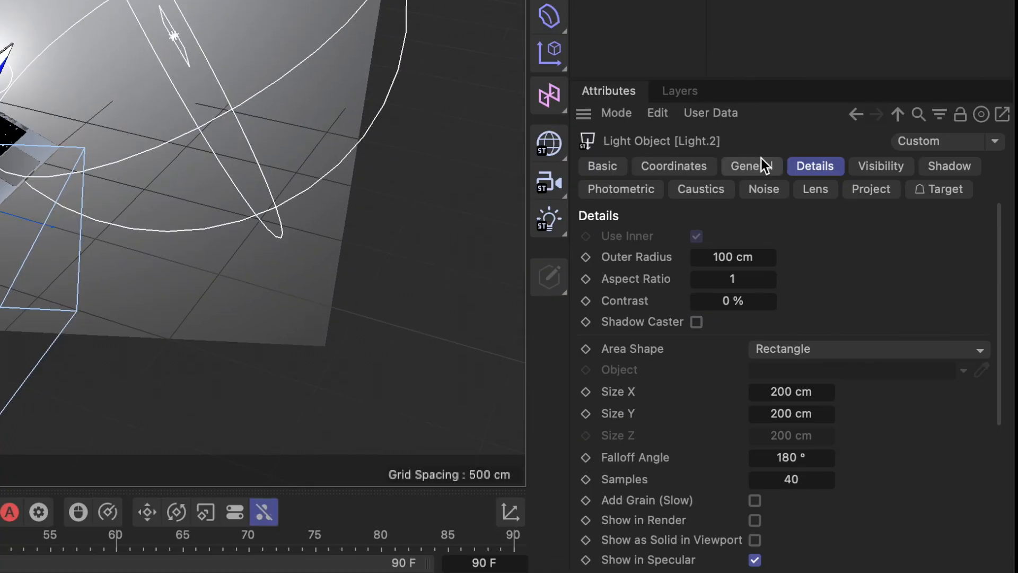
# Set Light.2's color temperature to 6215 and its intensity to 40%
pyautogui.click(755, 369)
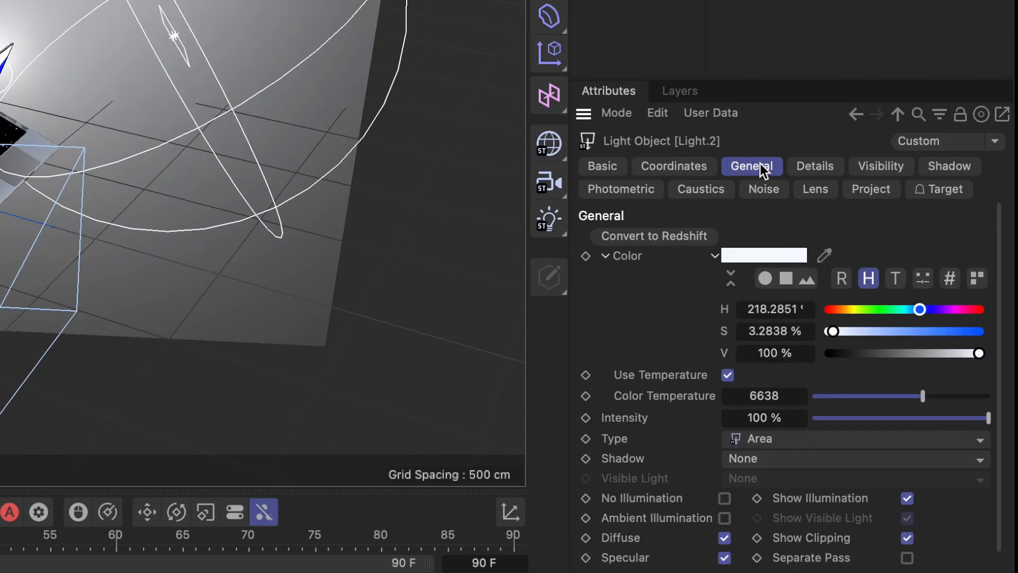
pyautogui.click(757, 396)
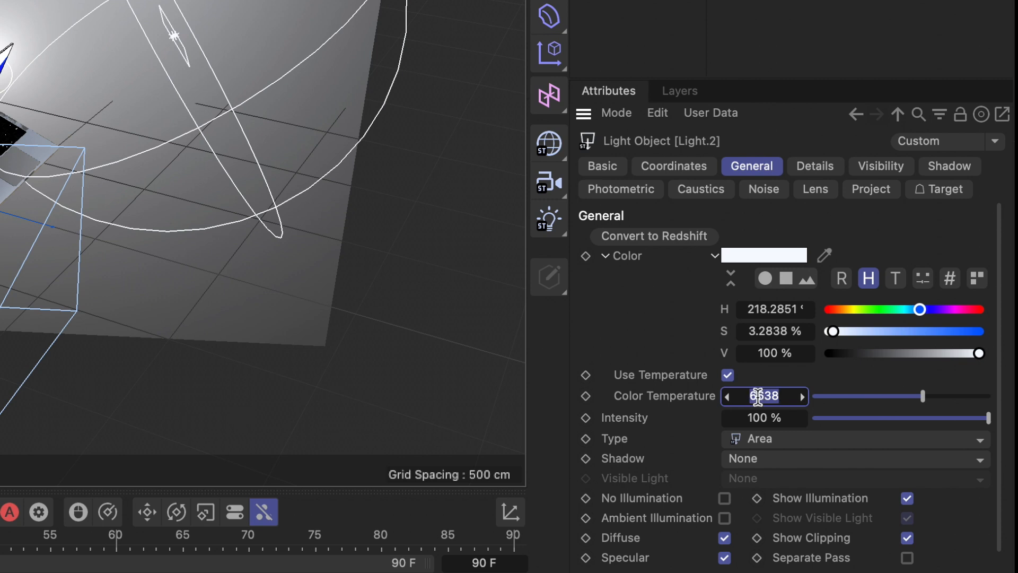
pyautogui.write('6215')
pyautogui.press('Return')
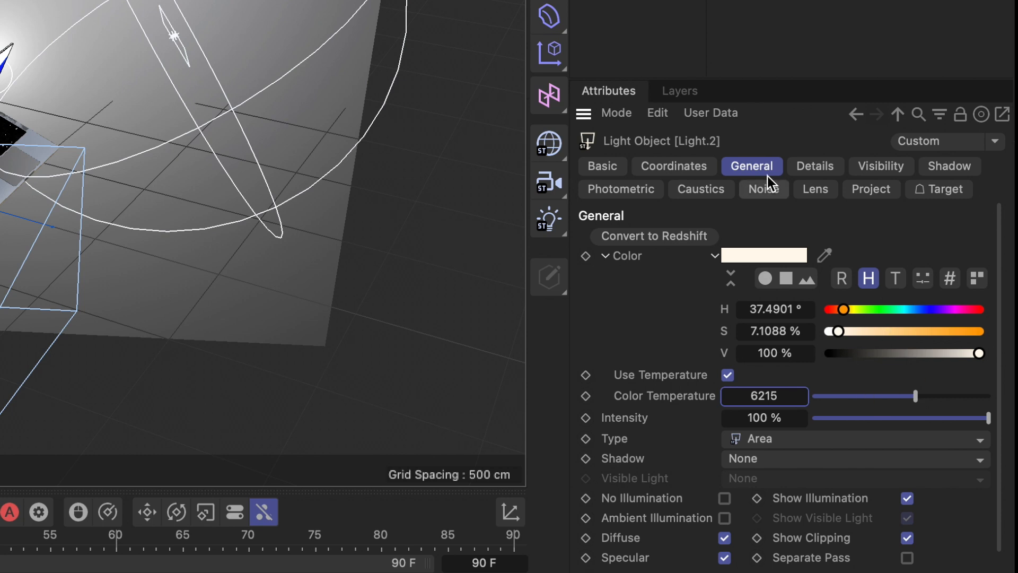
pyautogui.click(772, 417)
pyautogui.write('40')
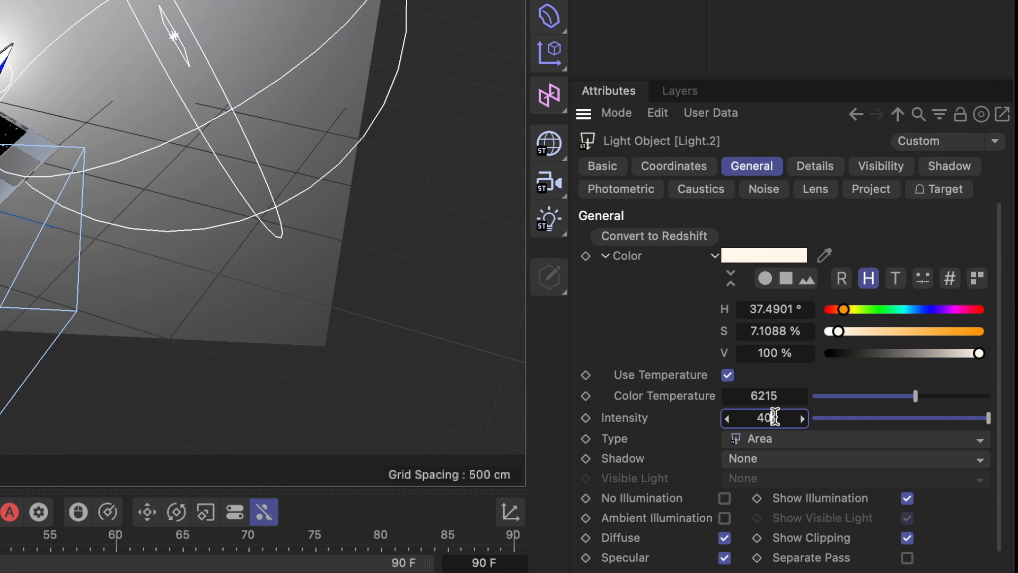
pyautogui.press('Return')
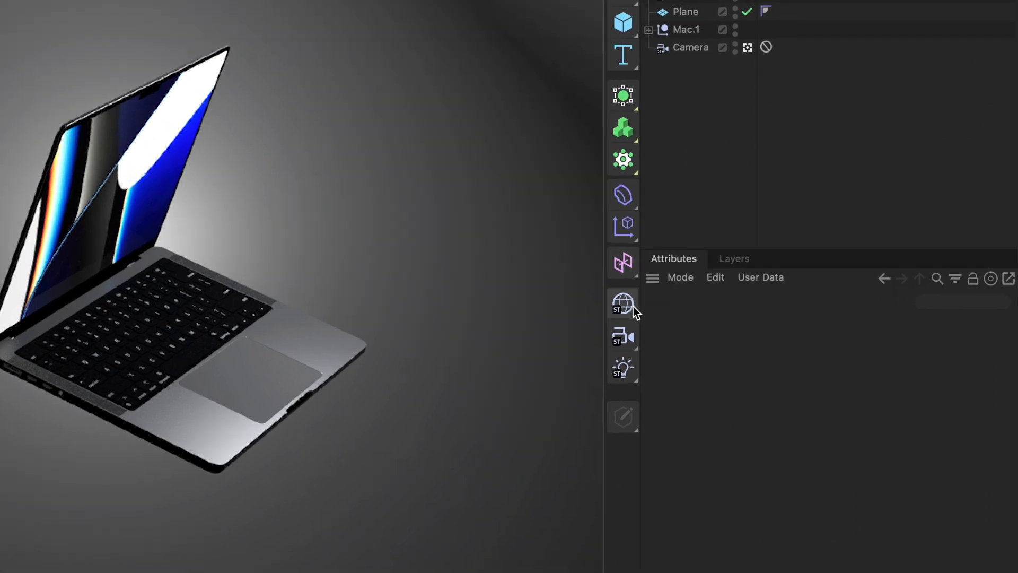
# Add a Sky object and apply the Photo Studio - 2 Light Setup material to it
pyautogui.click(751, 319)
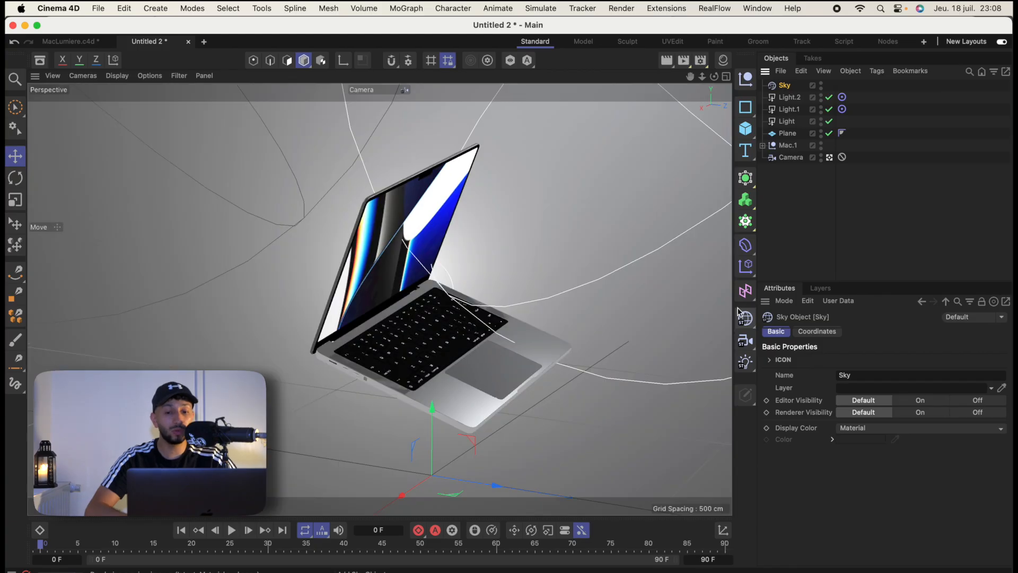
pyautogui.click(723, 59)
pyautogui.click(564, 115)
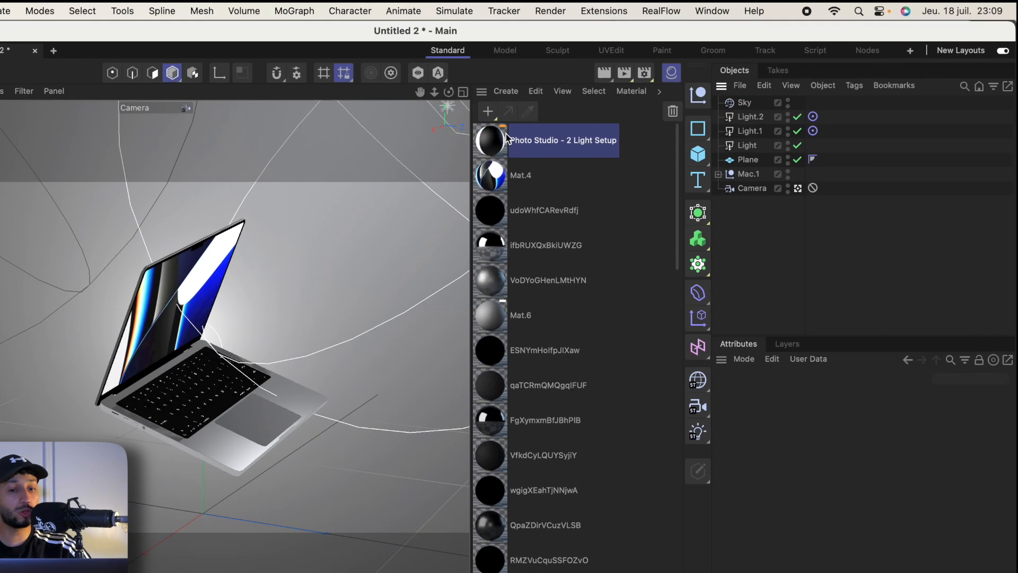
pyautogui.moveTo(564, 116); pyautogui.dragTo(791, 90)
pyautogui.moveTo(713, 126); pyautogui.dragTo(708, 123)
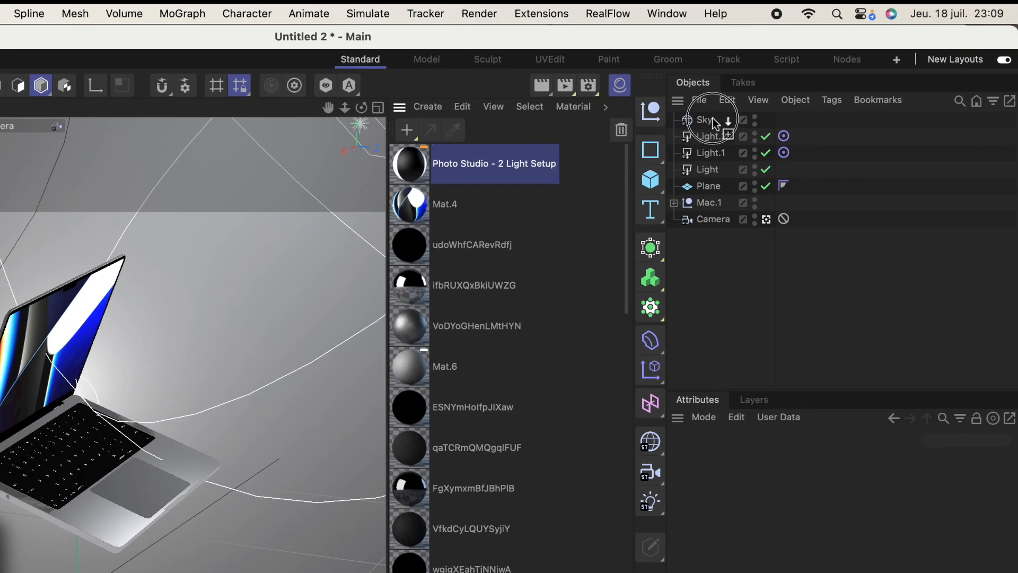
pyautogui.click(620, 87)
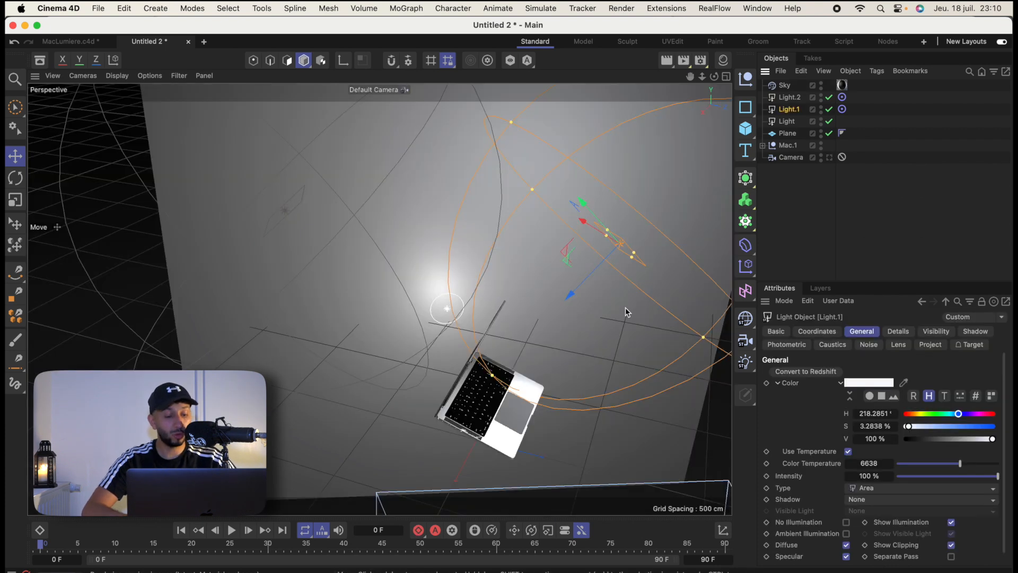
# Reposition Light.1 near the laptop and render the scene camera view
pyautogui.keyDown('alt'); pyautogui.moveTo(530, 359); pyautogui.dragTo(413, 370); pyautogui.keyUp('alt')
pyautogui.moveTo(424, 204); pyautogui.dragTo(389, 233)
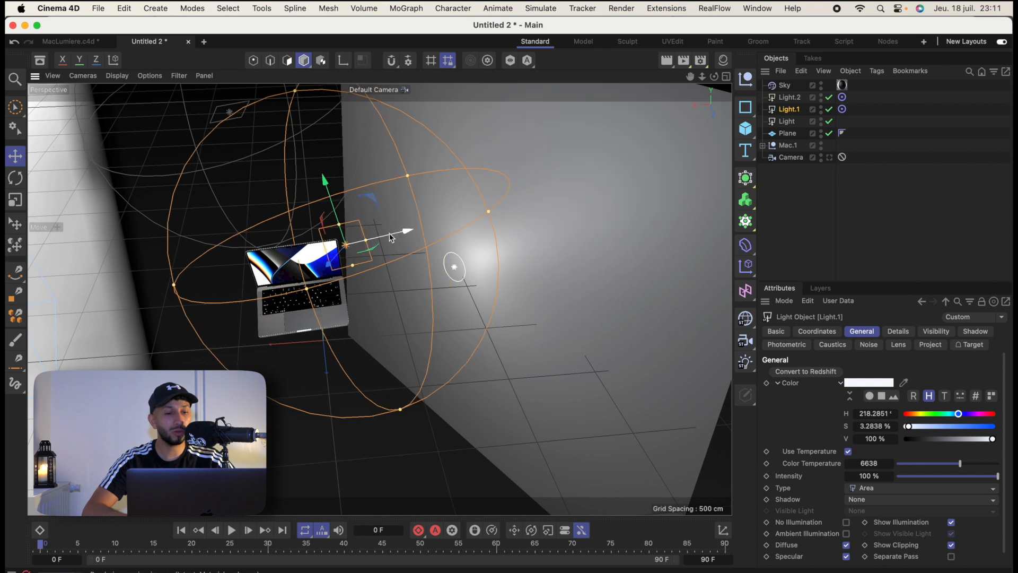
pyautogui.moveTo(331, 267); pyautogui.dragTo(338, 259)
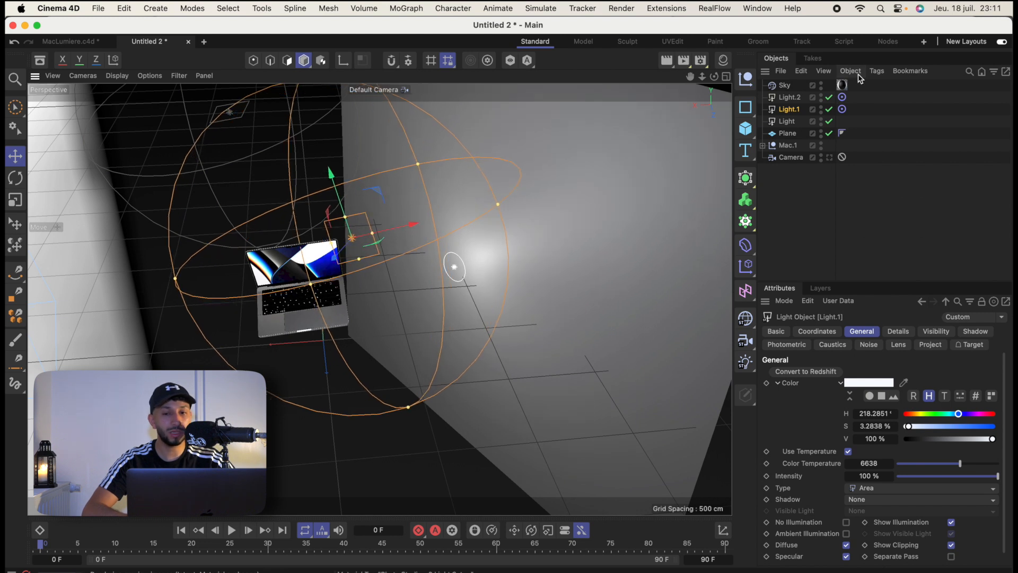
pyautogui.click(830, 158)
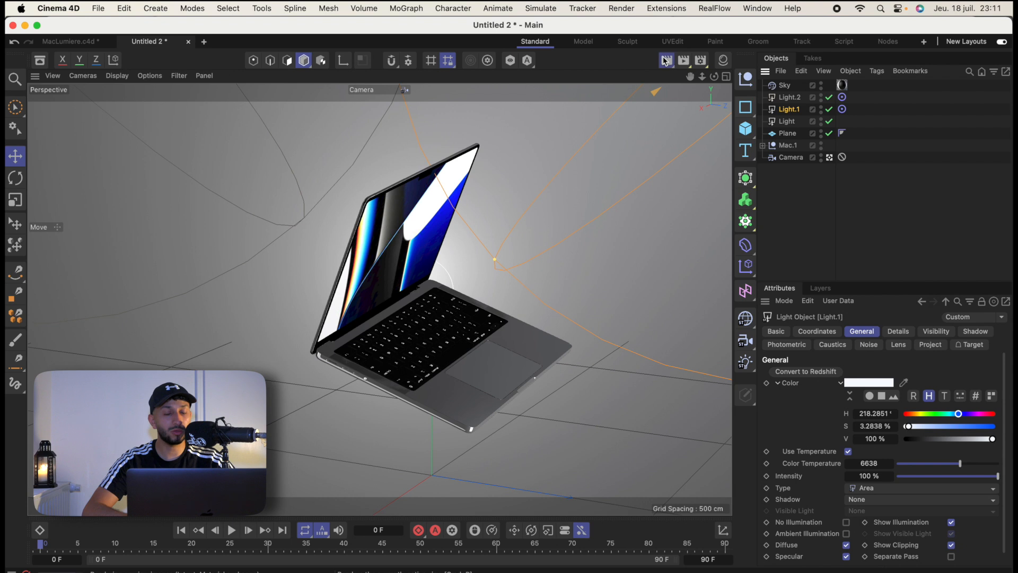
pyautogui.click(666, 61)
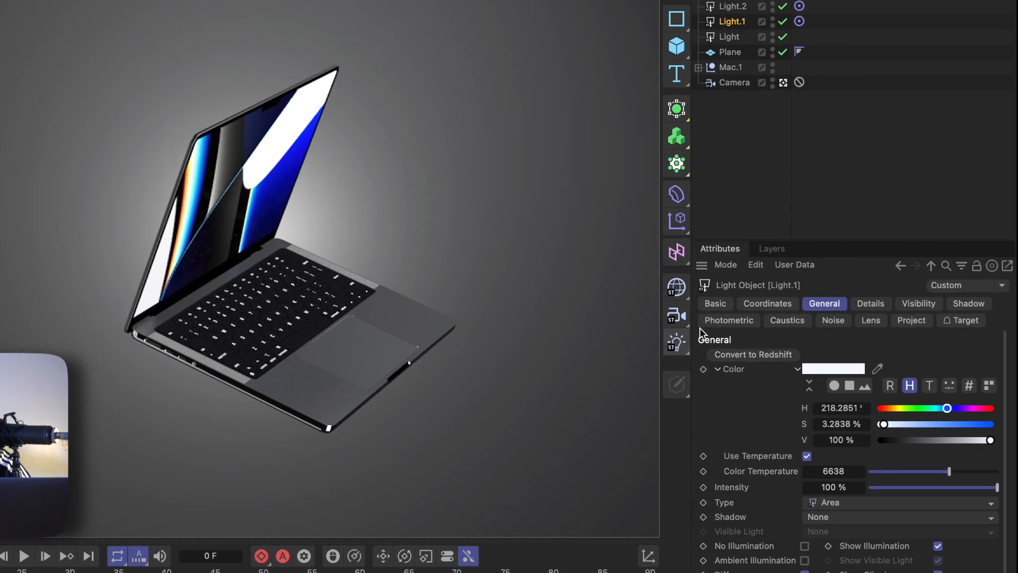
# Add an omni light to the scene and raise it above the laptop
pyautogui.click(676, 342)
pyautogui.click(720, 366)
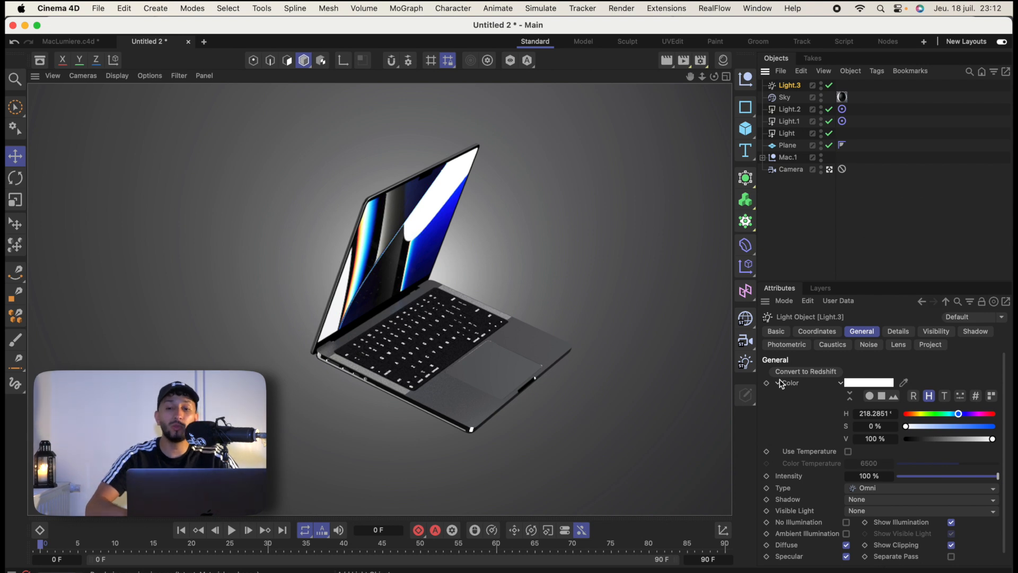
pyautogui.click(829, 169)
pyautogui.moveTo(321, 287); pyautogui.dragTo(314, 95)
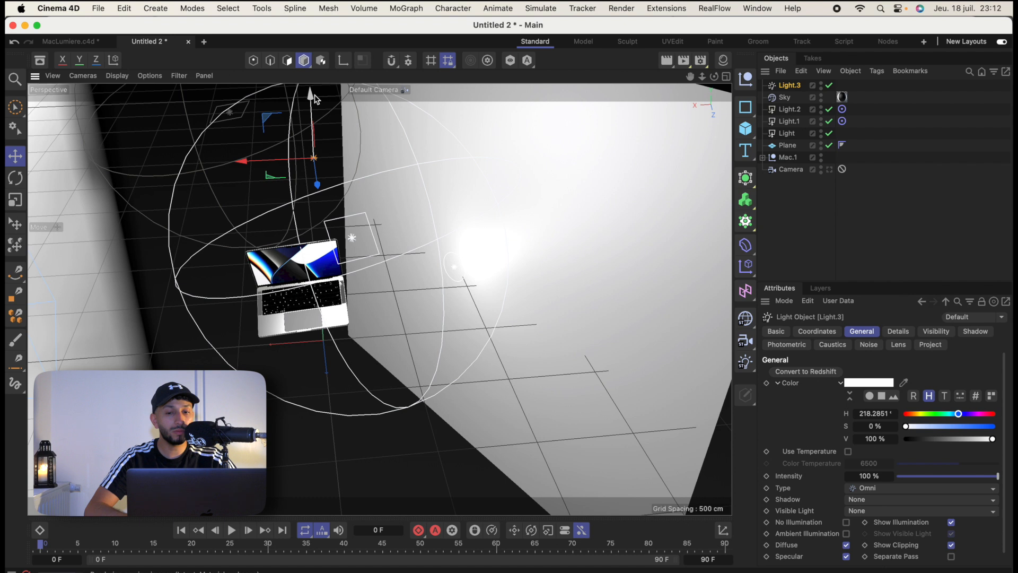
# Set the intensity of the new omni light, Light.3, to 80%
pyautogui.click(813, 435)
pyautogui.write('8')
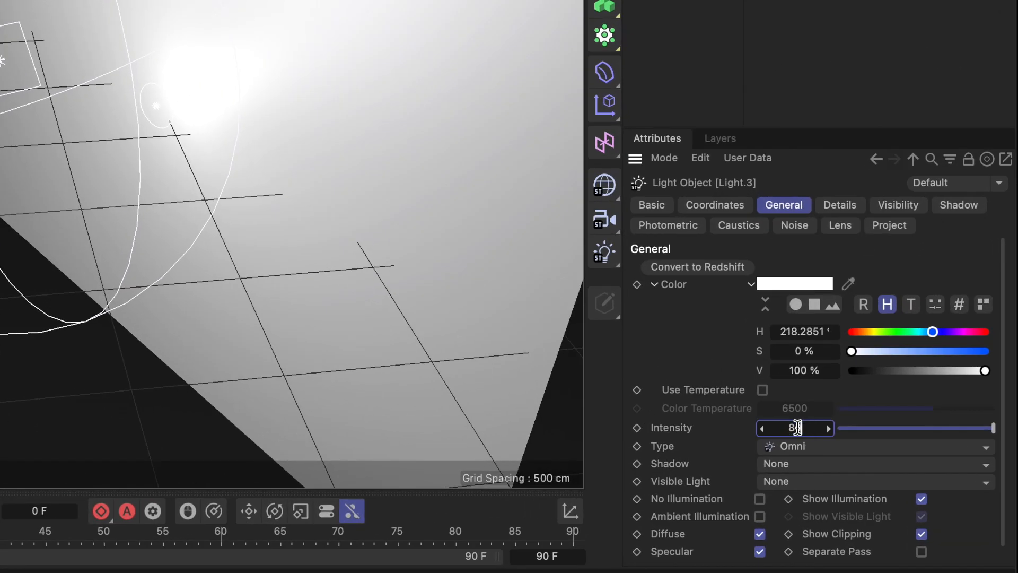
pyautogui.write('0')
pyautogui.press('Return')
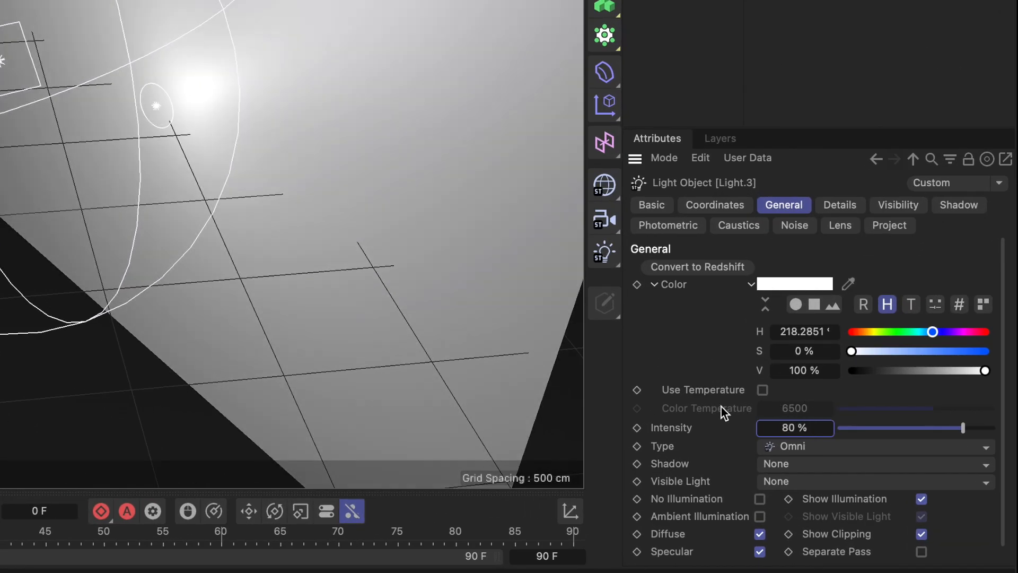
# Set Light.3's falloff to Inverse Square (Physically Accurate)
pyautogui.click(838, 203)
pyautogui.scroll(-2, 848, 371)
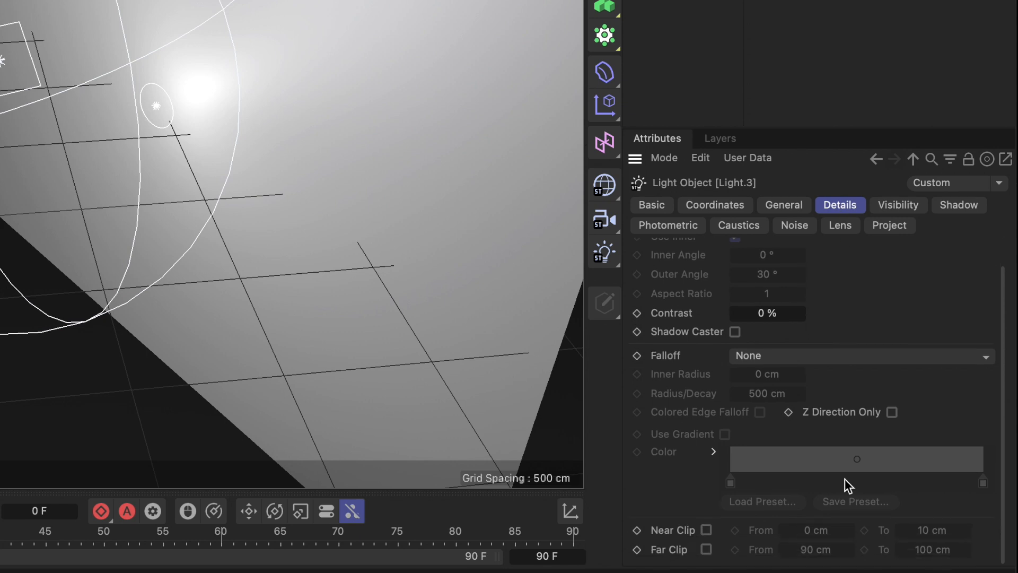
pyautogui.click(825, 355)
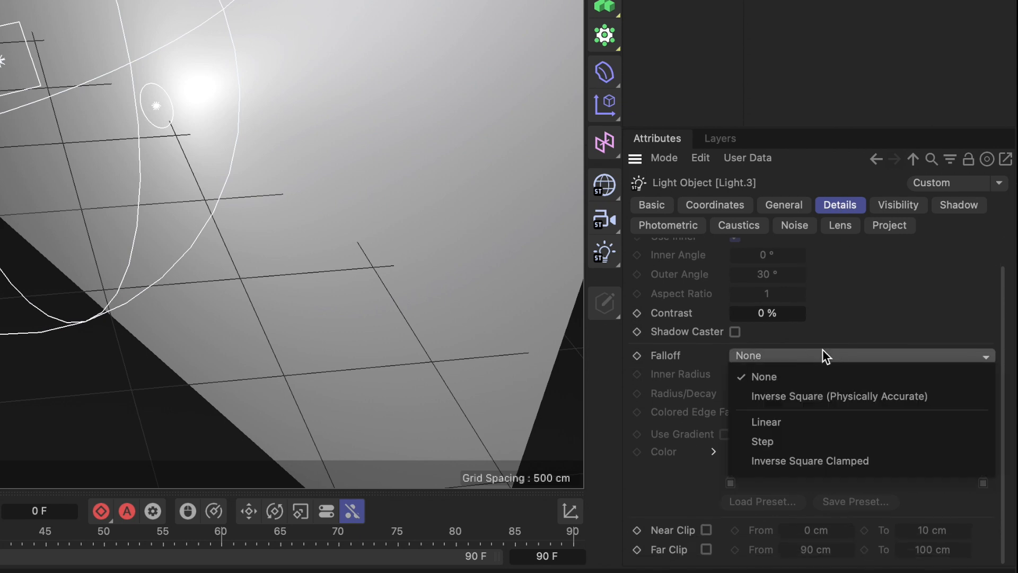
pyautogui.click(841, 402)
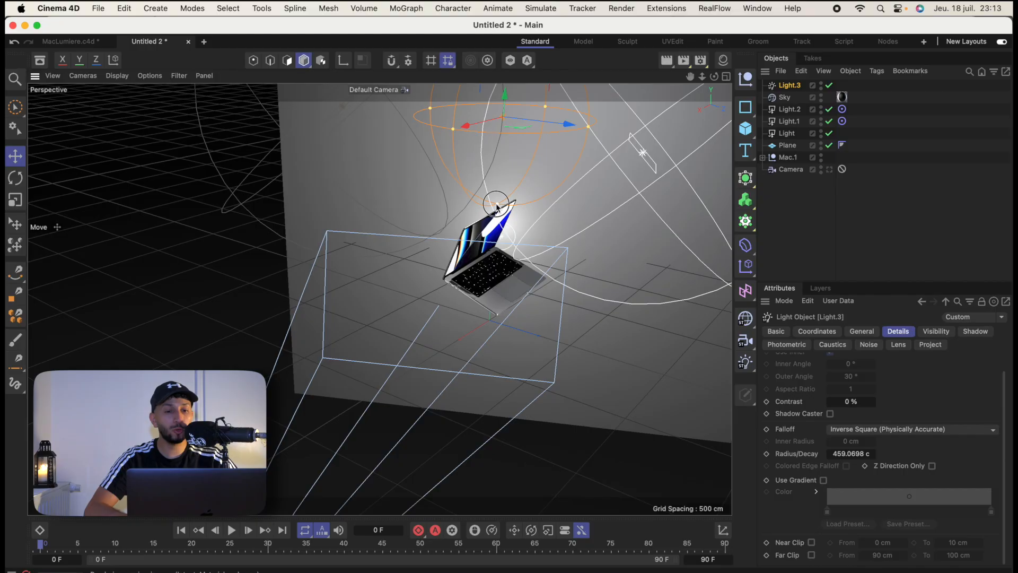
# Enlarge Light.3's falloff radius to about 527 cm and render the view through the scene camera
pyautogui.moveTo(498, 204); pyautogui.dragTo(497, 221)
pyautogui.click(829, 169)
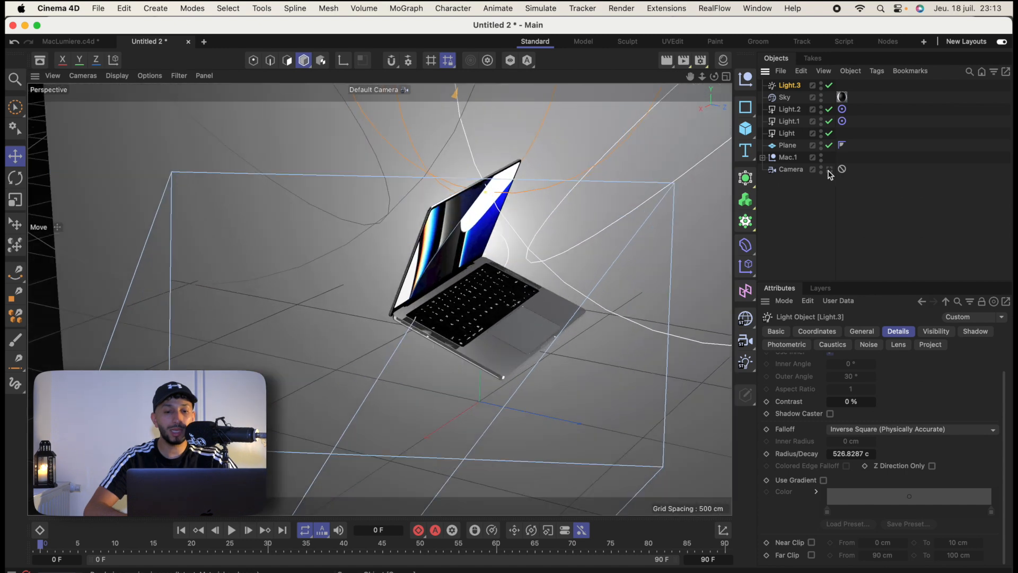
pyautogui.click(666, 62)
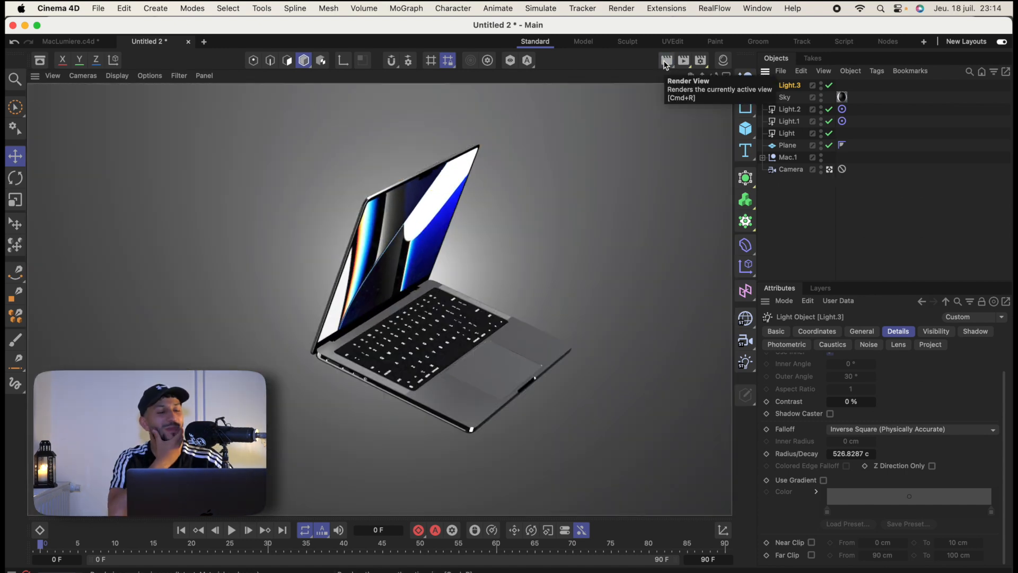